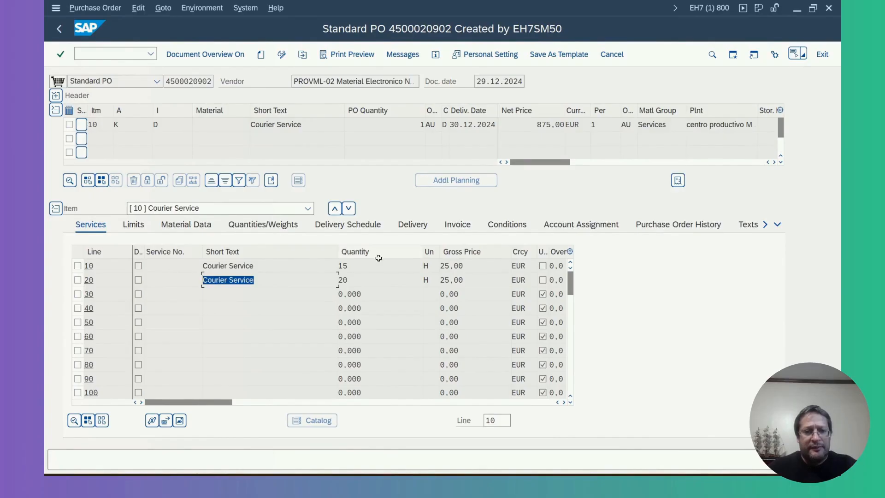
Review the Courier Service item, the quantities and gross prices of its two service lines, and its purchase order history
left_click(305, 128)
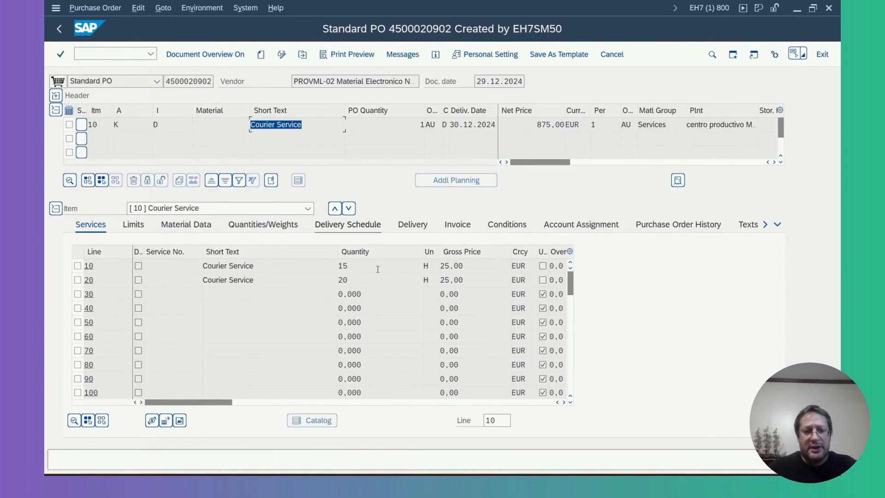
left_click(364, 265)
left_click(450, 265)
left_click(336, 280)
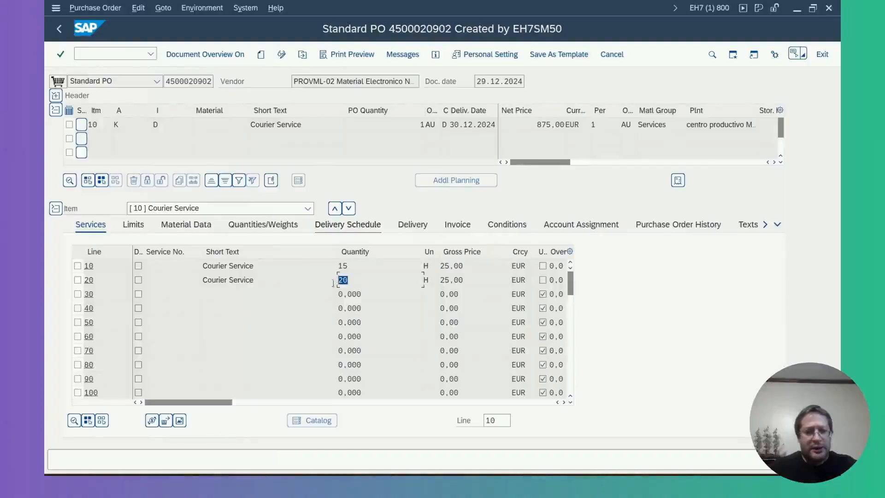
left_click(437, 280)
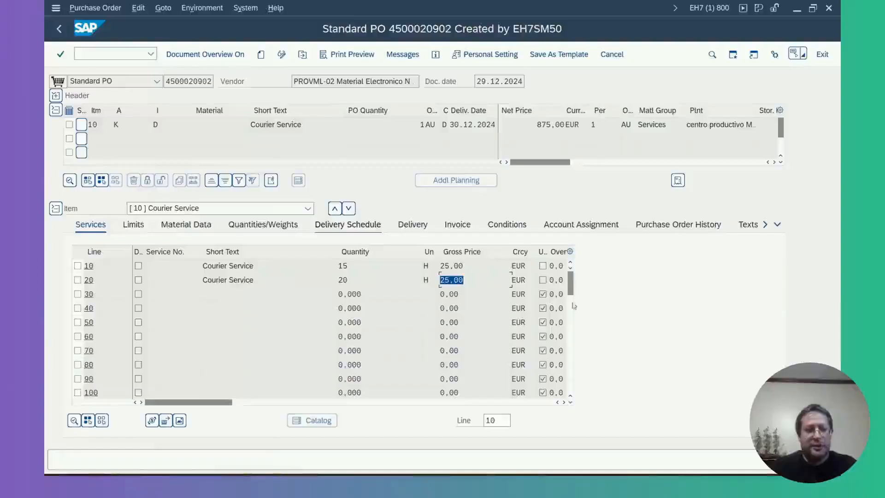
left_click(679, 225)
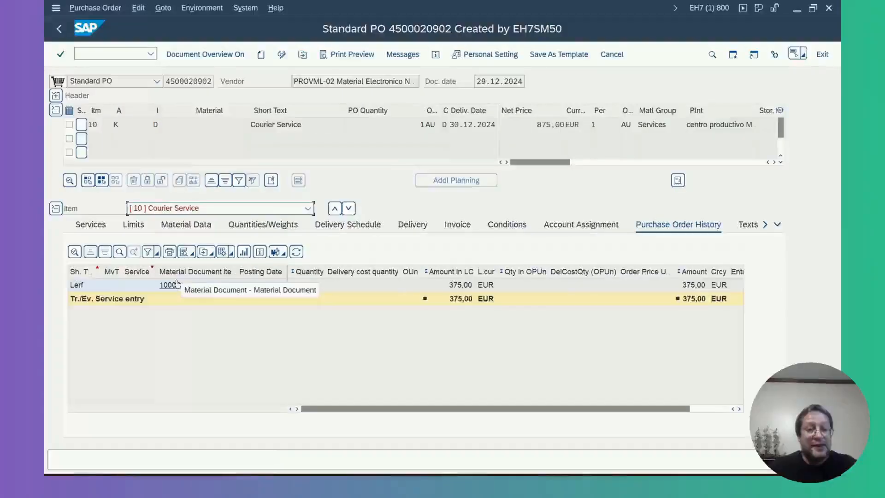
Compare the short texts and quantities of service lines 10 and 20 with the item's purchase order history
left_click(89, 226)
left_click_drag(273, 265, 185, 270)
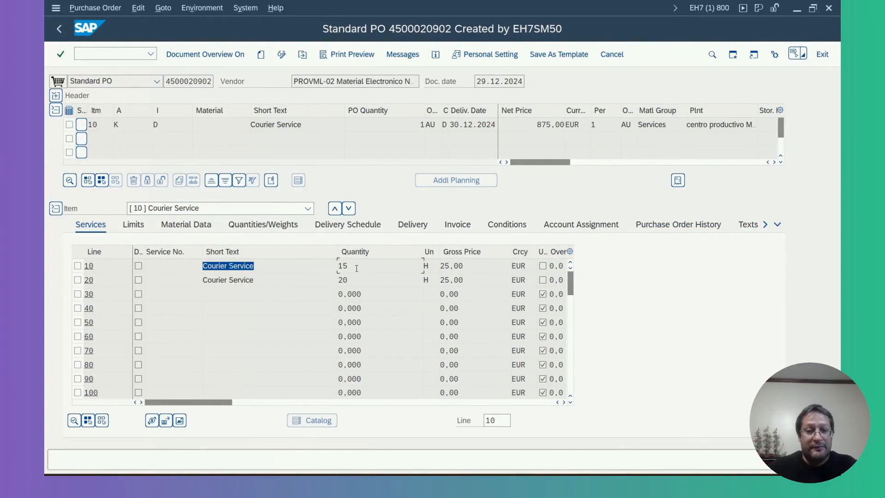
left_click_drag(356, 268, 324, 267)
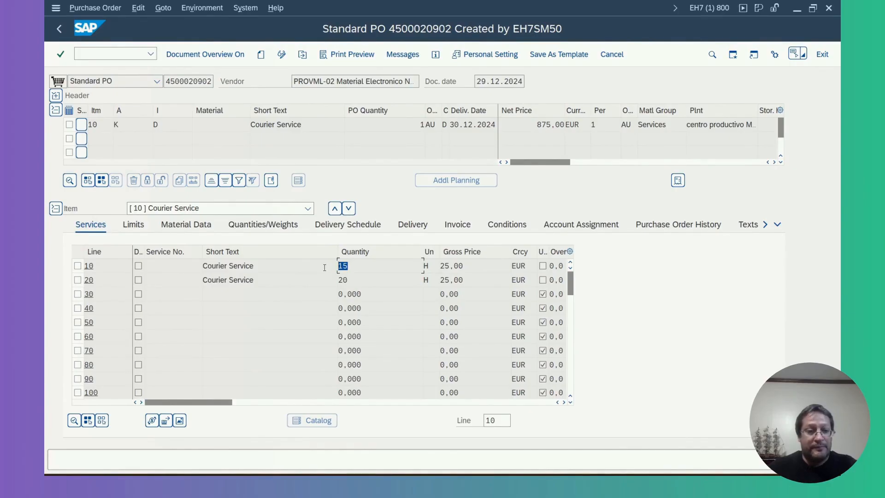
left_click_drag(283, 280, 187, 280)
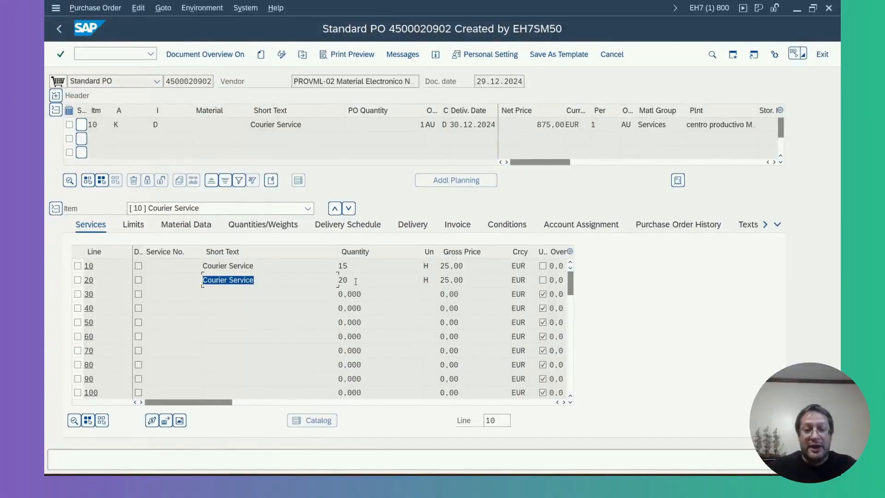
left_click_drag(355, 281, 333, 280)
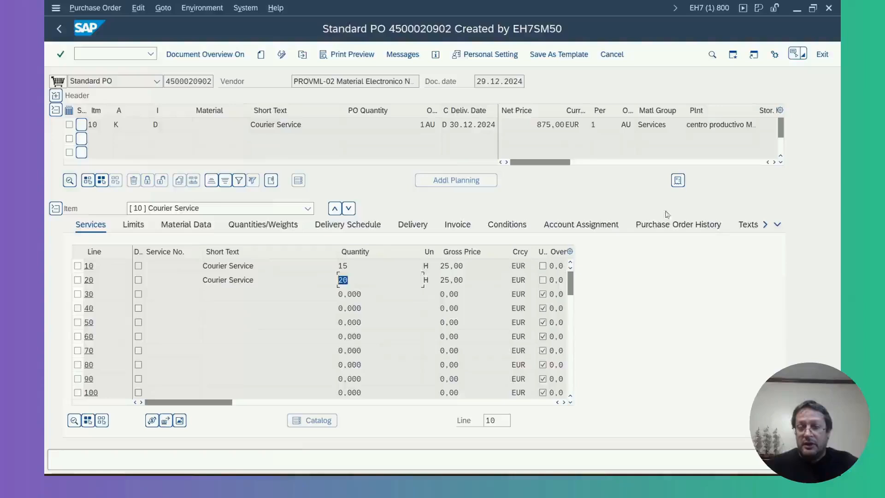
left_click(670, 225)
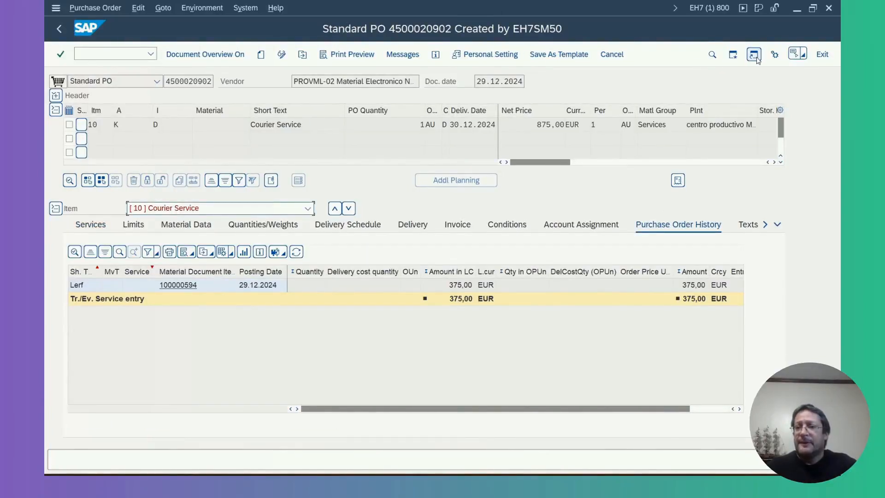
Open an additional SAP session and start the service entry sheet transaction ML81N in it
left_click(732, 55)
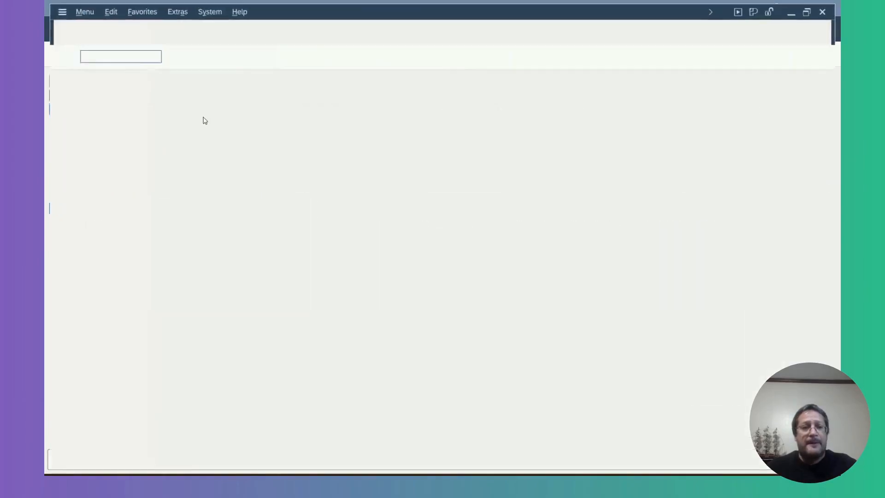
type("mi")
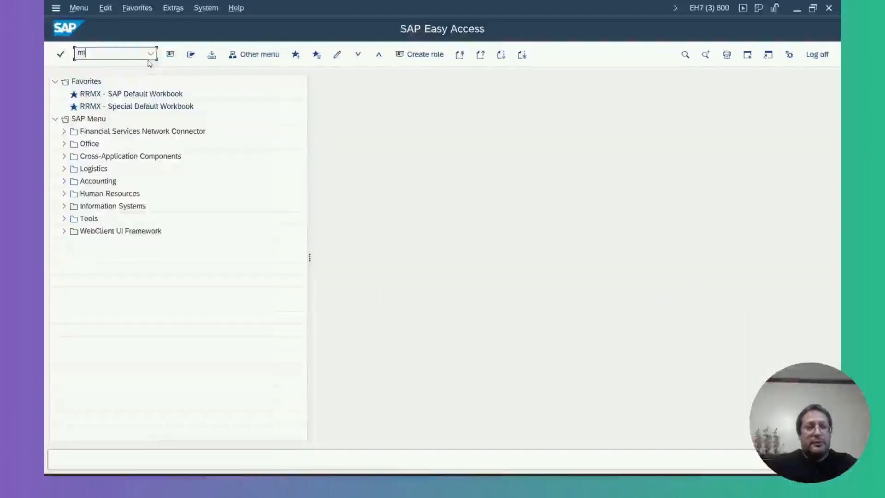
type("81n")
key("Return")
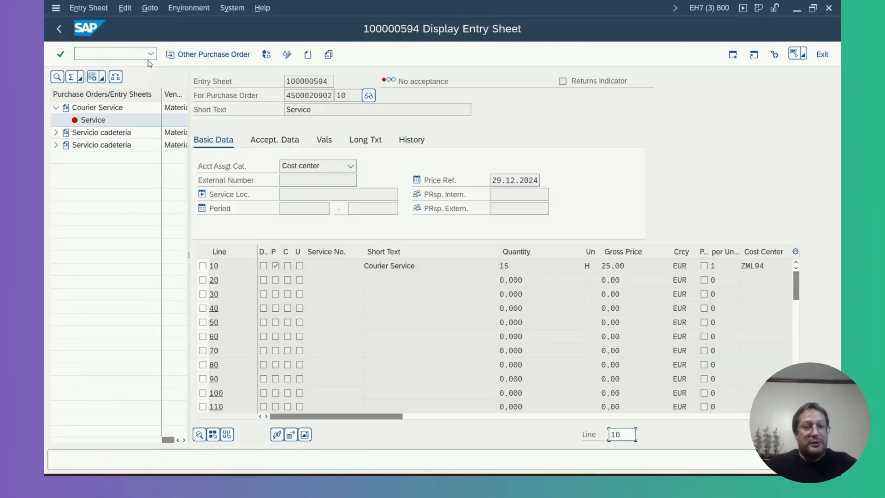
Select another purchase order for service entry by entering the courier service purchase order number and item 10
left_click(194, 55)
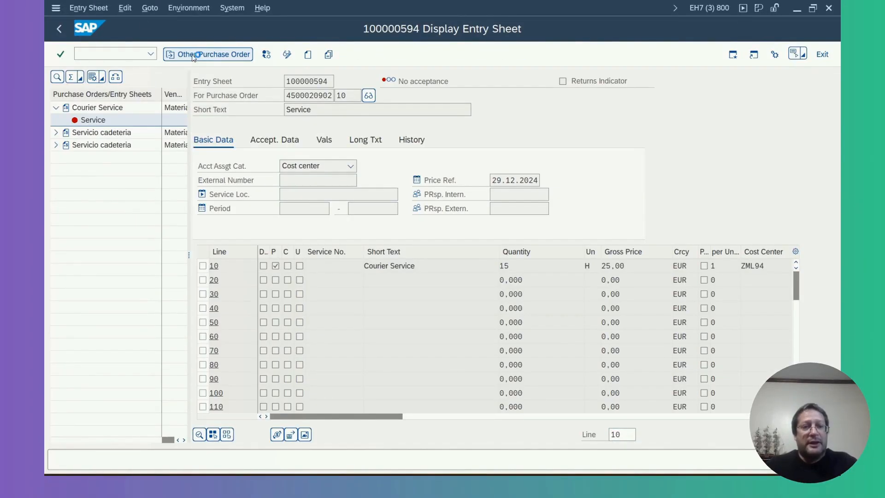
type("45000")
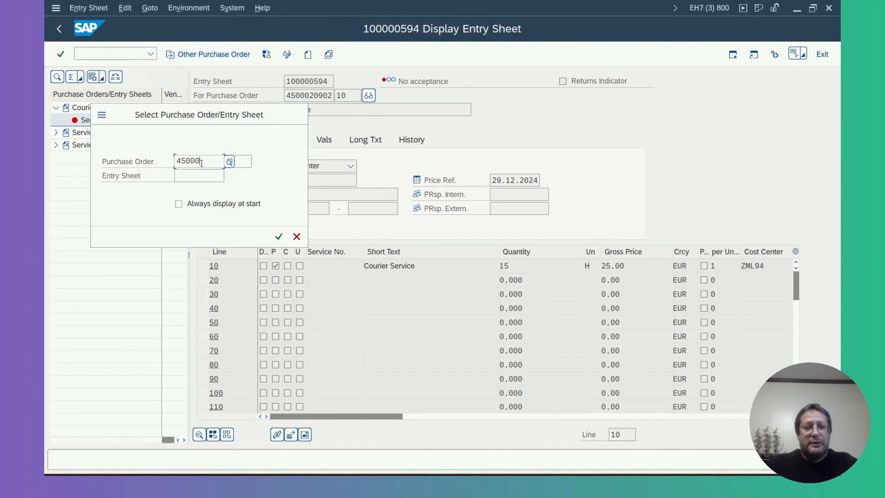
type("20")
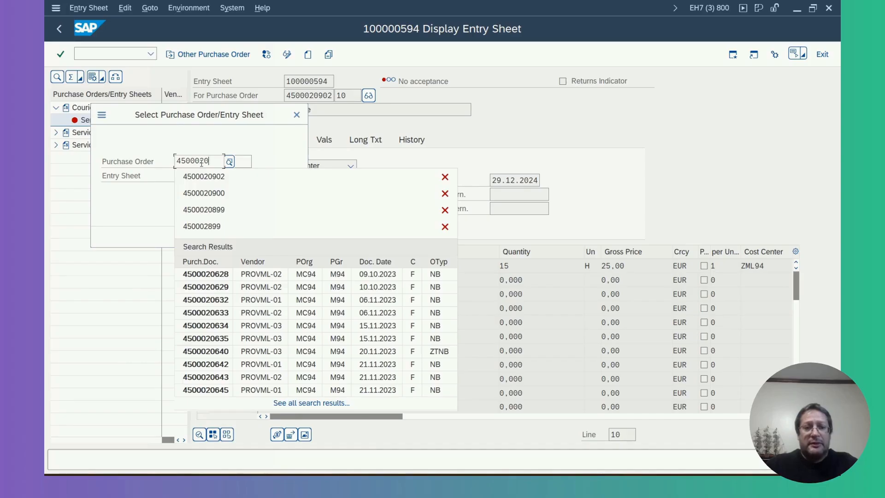
type("902")
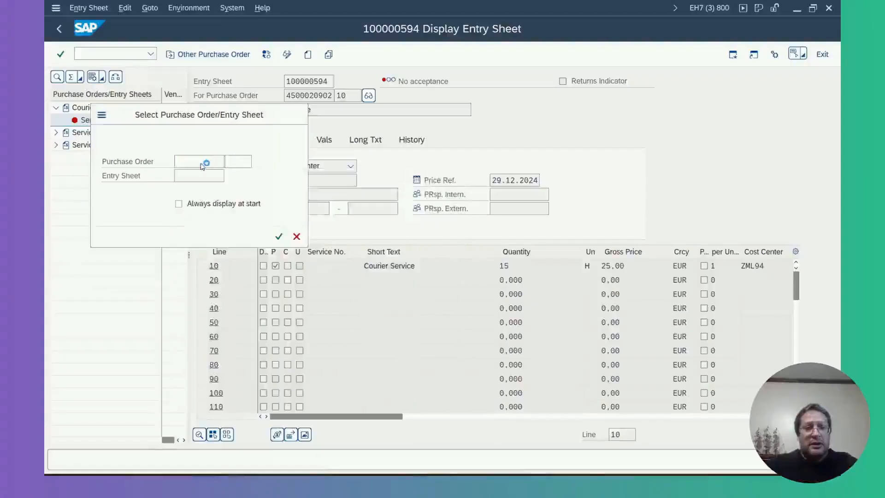
type("10")
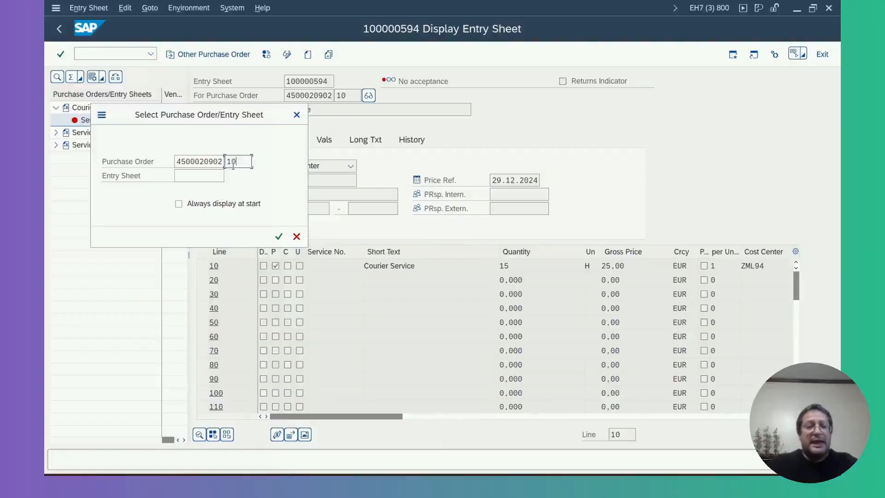
key("Return")
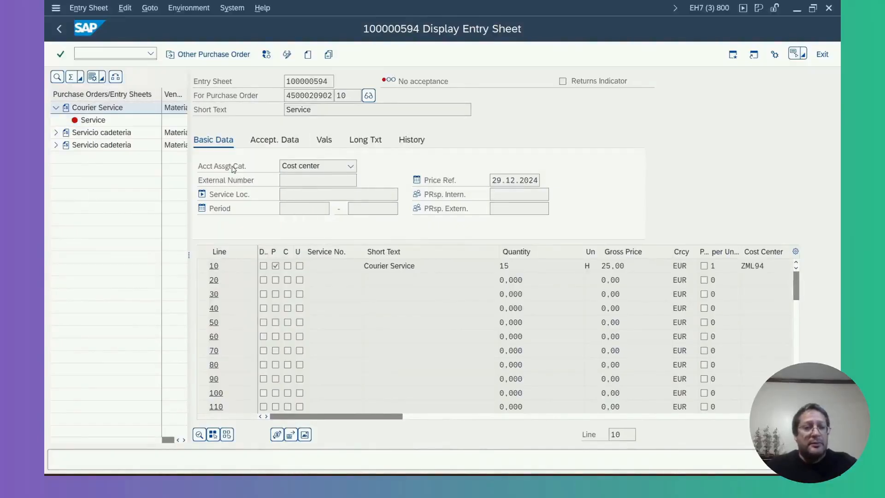
Switch back to the purchase order session and check item 10's net price and its two Courier Service lines
mouse_move(571, 481)
left_click(551, 433)
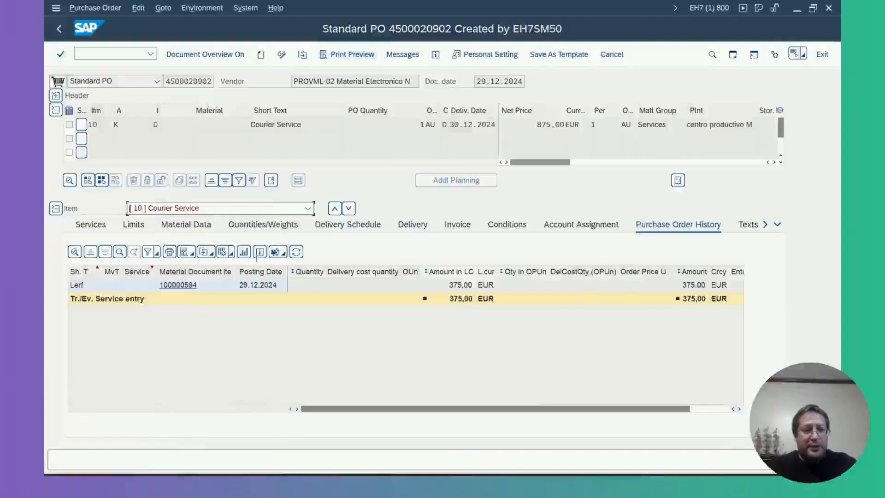
left_click(94, 228)
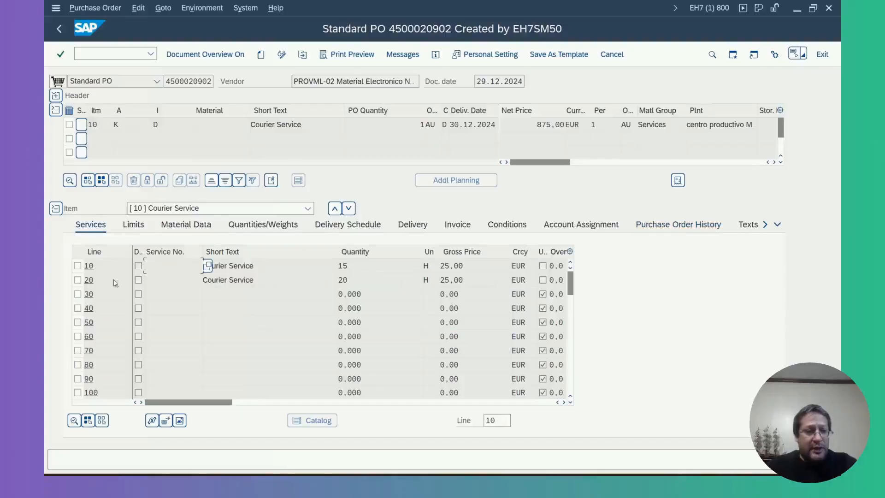
left_click(102, 123)
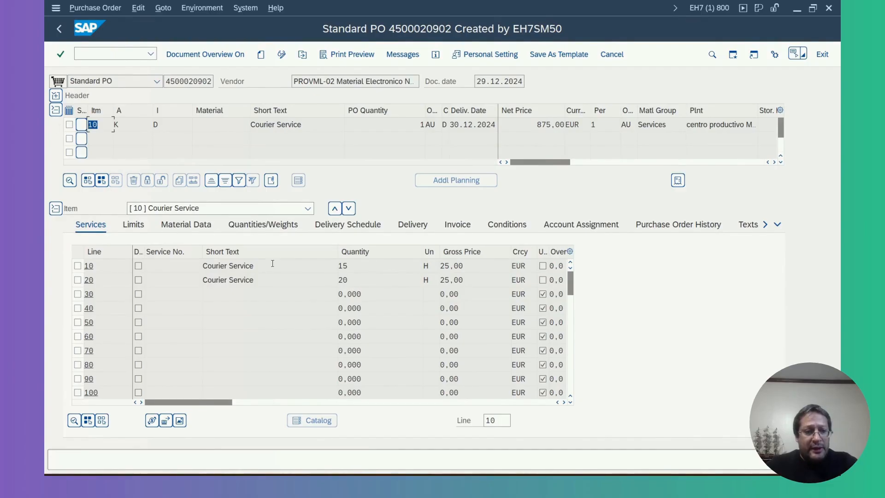
left_click_drag(272, 268, 184, 269)
left_click_drag(281, 283, 183, 286)
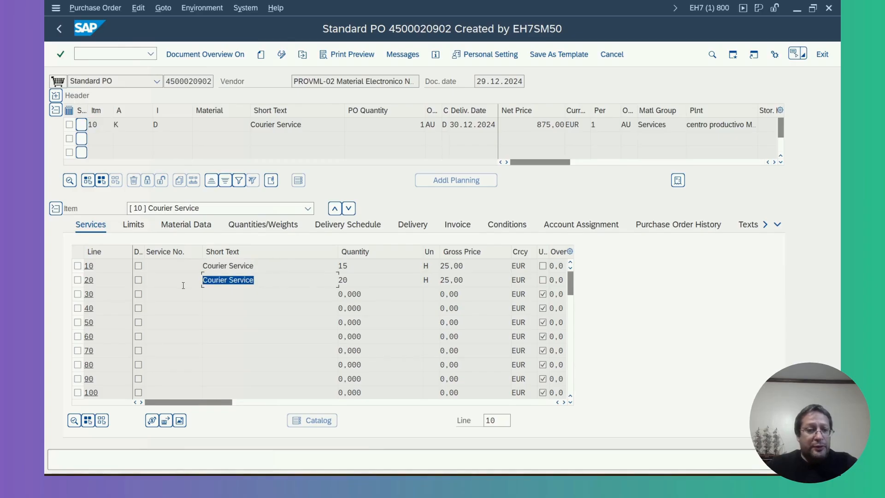
left_click(108, 122)
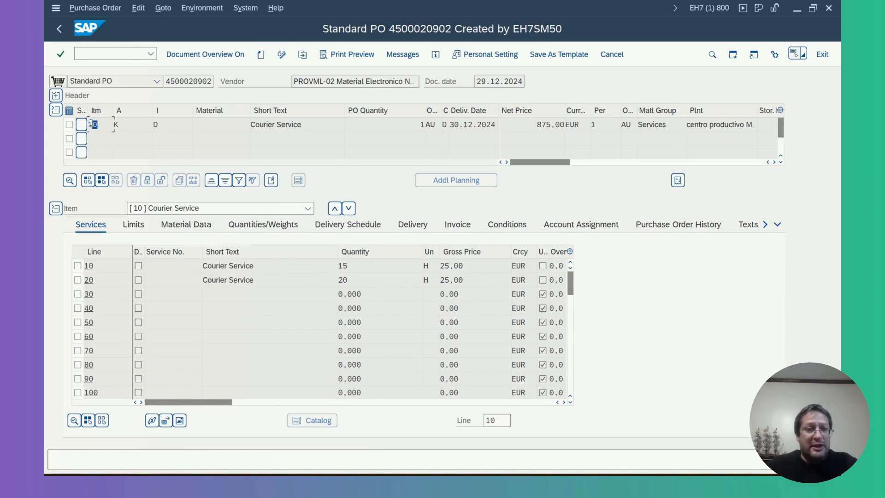
double_click(525, 122)
Check the net value in the purchase order header conditions, collapse the header, and reopen the item detail
left_click(55, 95)
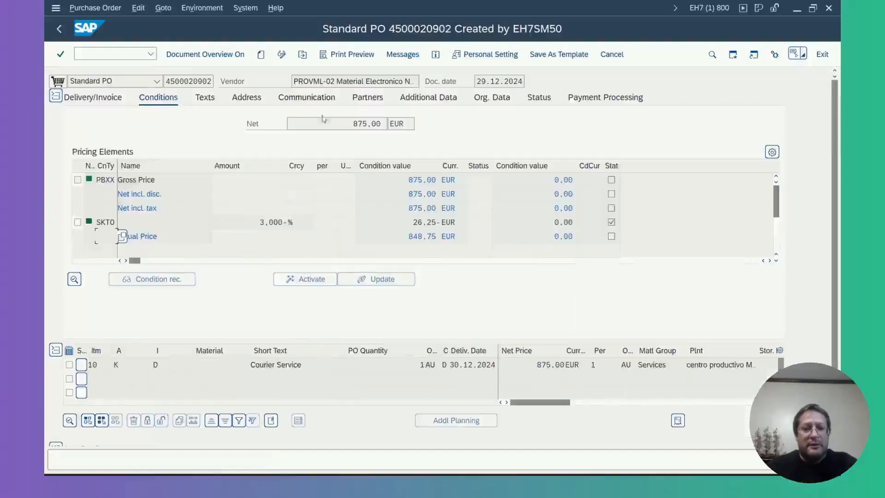
double_click(341, 123)
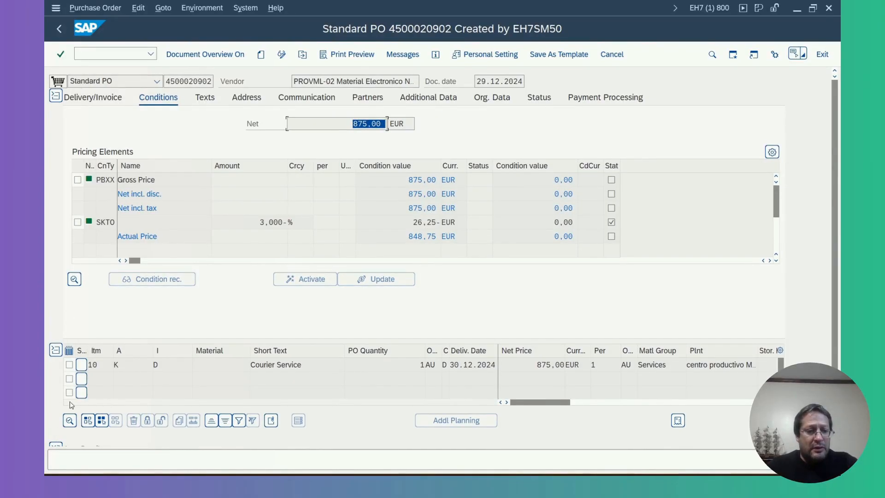
left_click(77, 362)
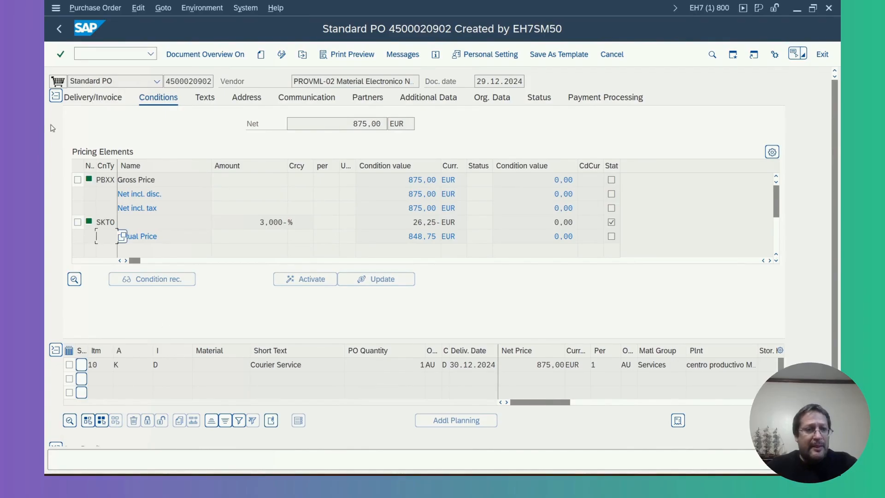
left_click(55, 351)
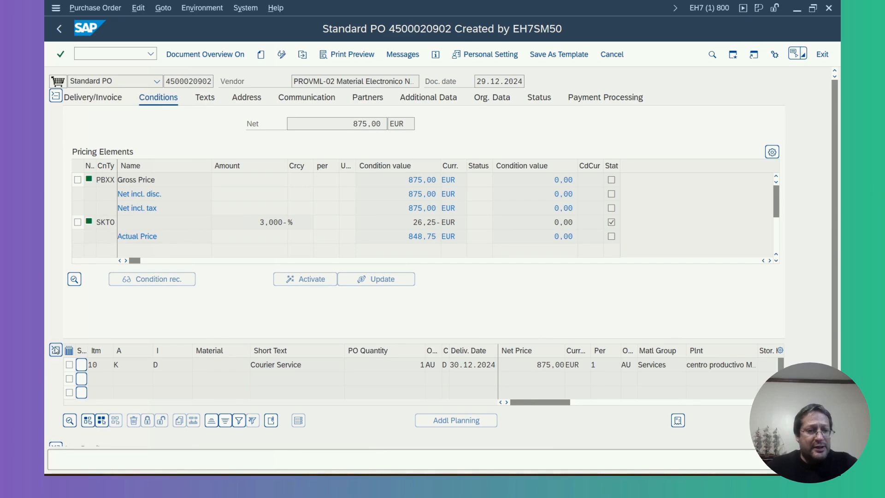
left_click(55, 351)
left_click(56, 96)
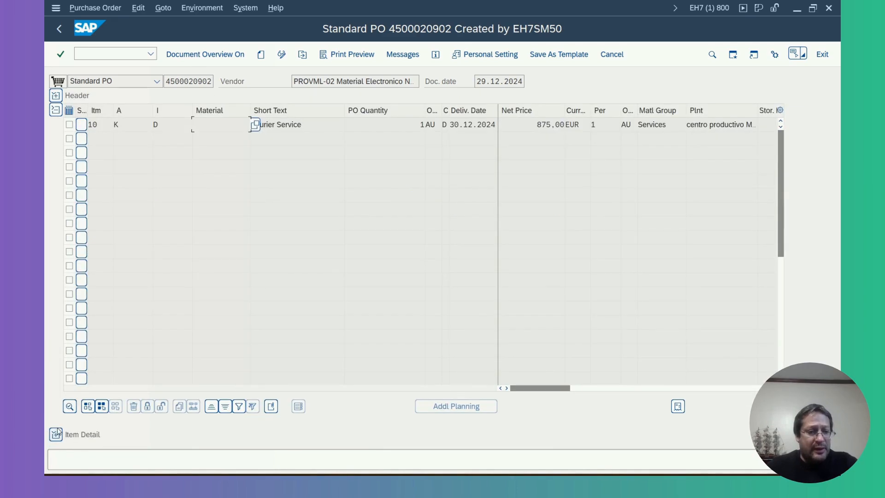
left_click(55, 434)
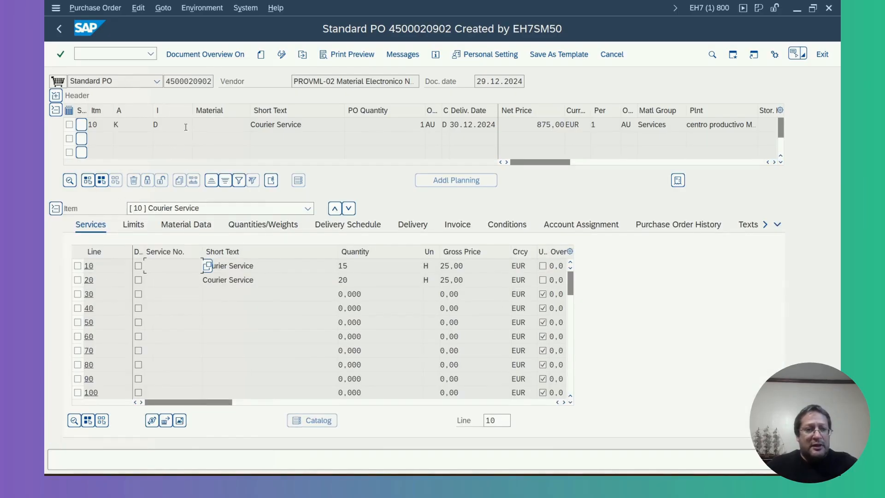
Recheck item 10 and the short texts and first-line quantity of its two Courier Service lines
left_click(69, 124)
left_click(69, 125)
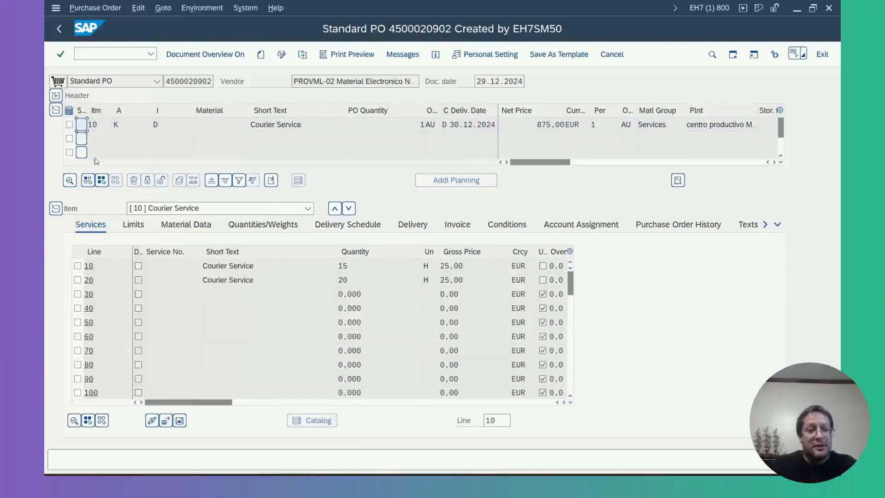
left_click(268, 263)
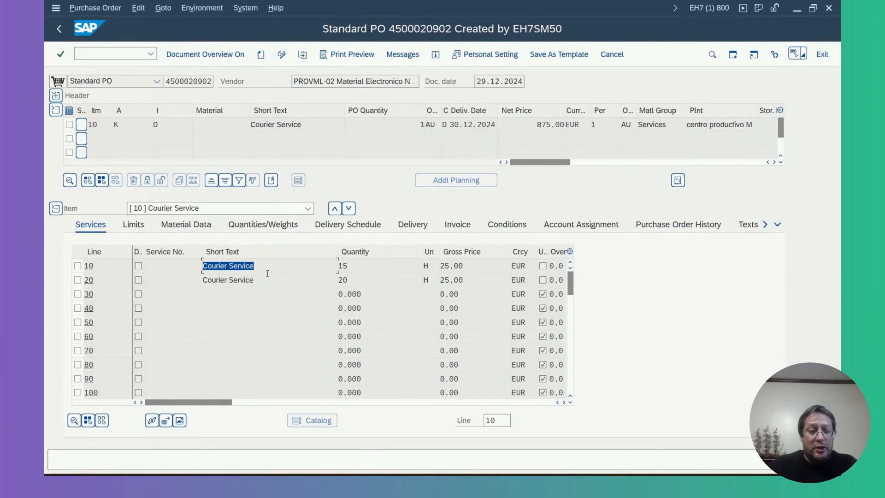
left_click(272, 280)
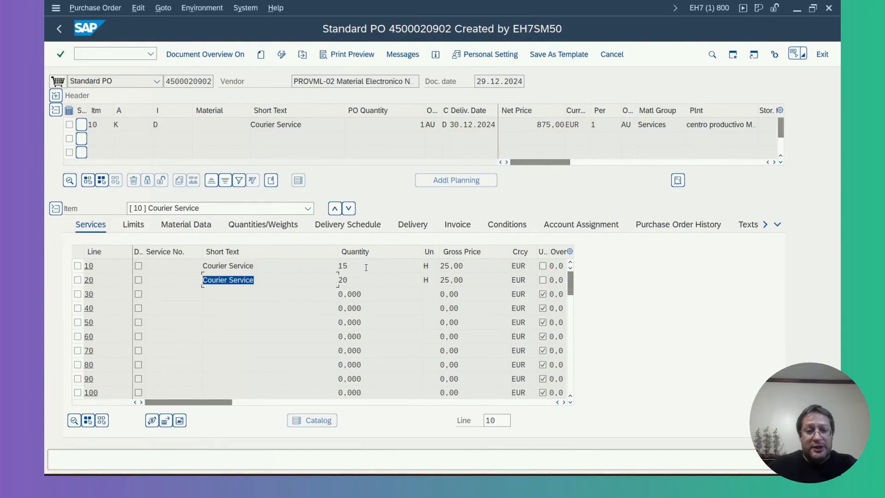
left_click(341, 266)
left_click(272, 280)
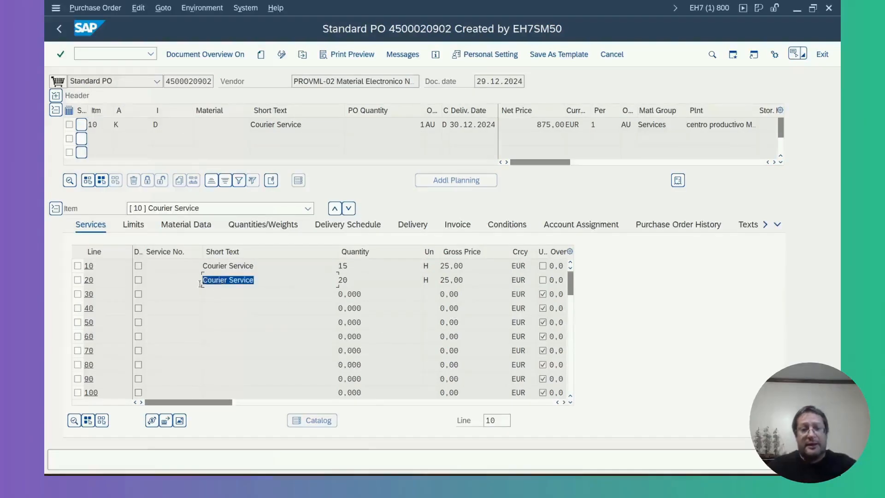
Switch to the service entry session for item 10 of the courier service purchase order
mouse_move(616, 473)
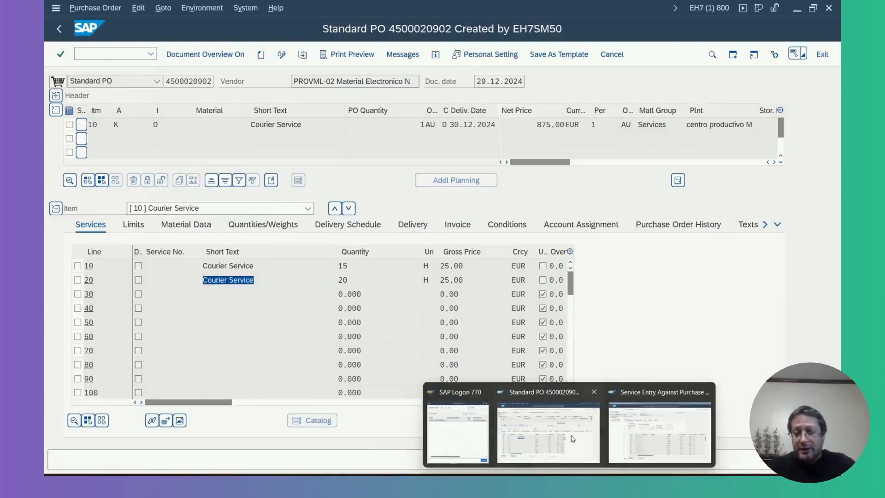
left_click(641, 426)
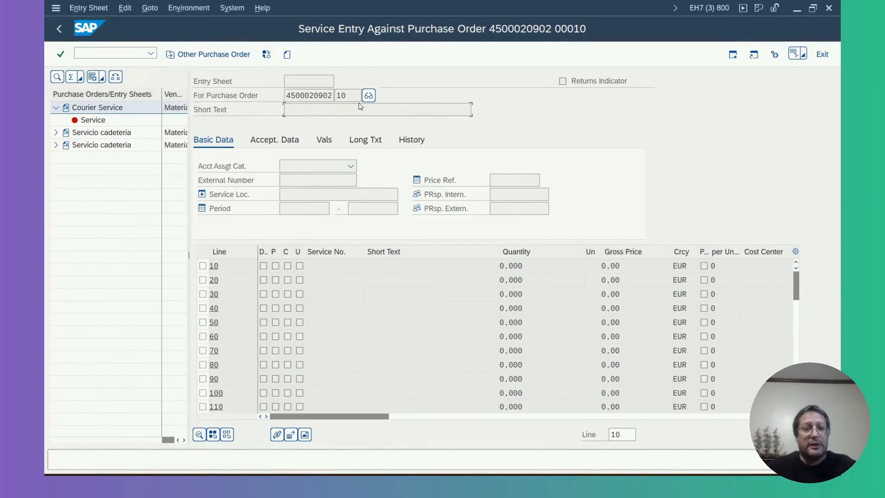
Create a new entry sheet for item 10 of the purchase order with the short text "Service"
left_click(287, 55)
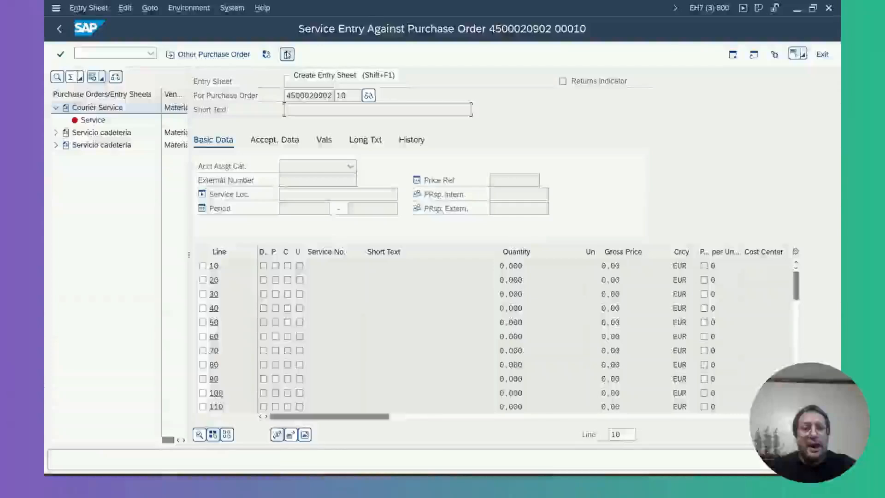
left_click(287, 55)
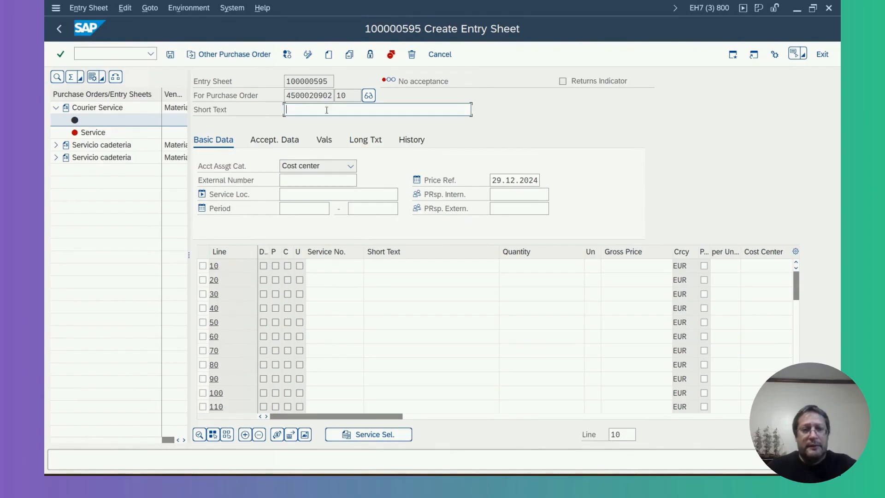
type("Service")
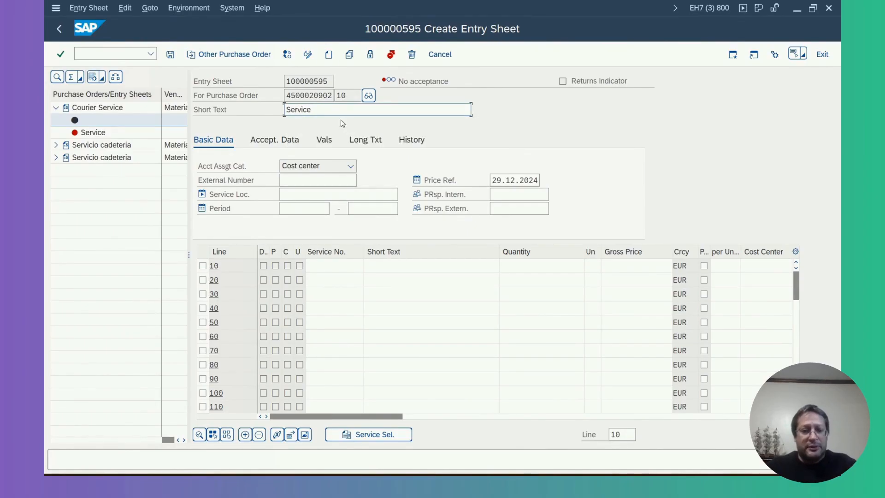
Adopt service line 20, Courier Service, from the purchase order into the entry sheet using service selection
left_click(376, 439)
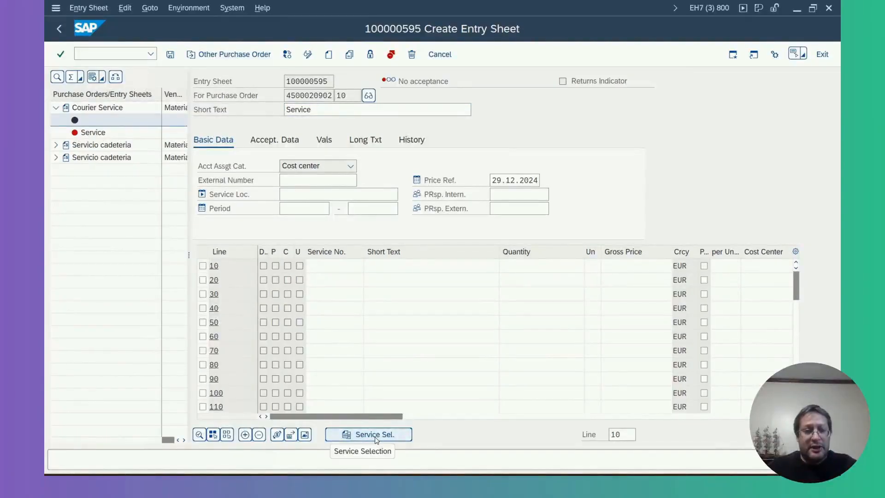
left_click(376, 438)
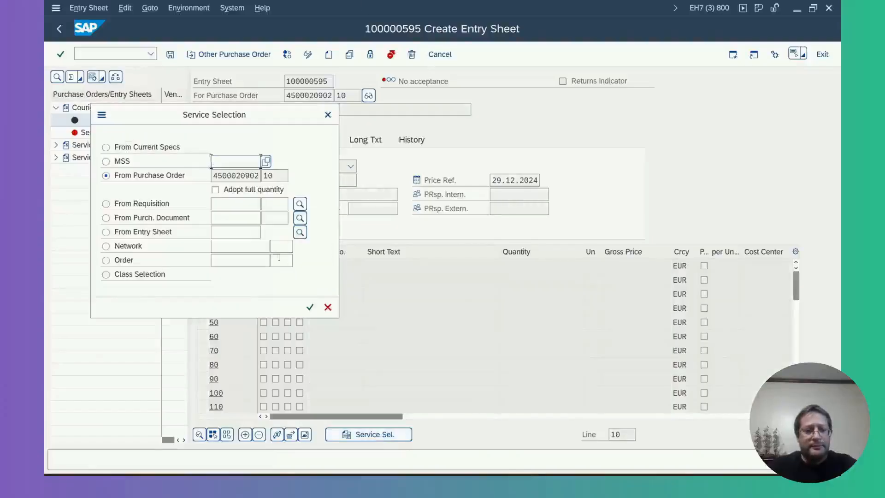
left_click(310, 307)
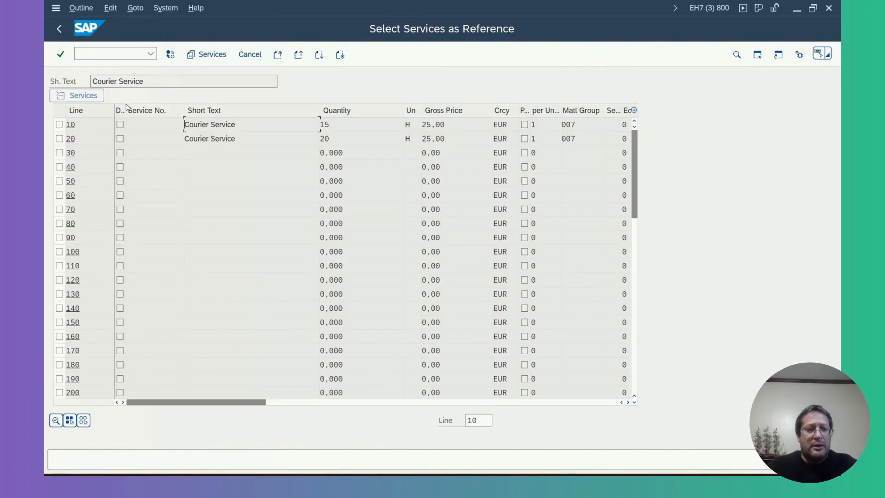
left_click(59, 138)
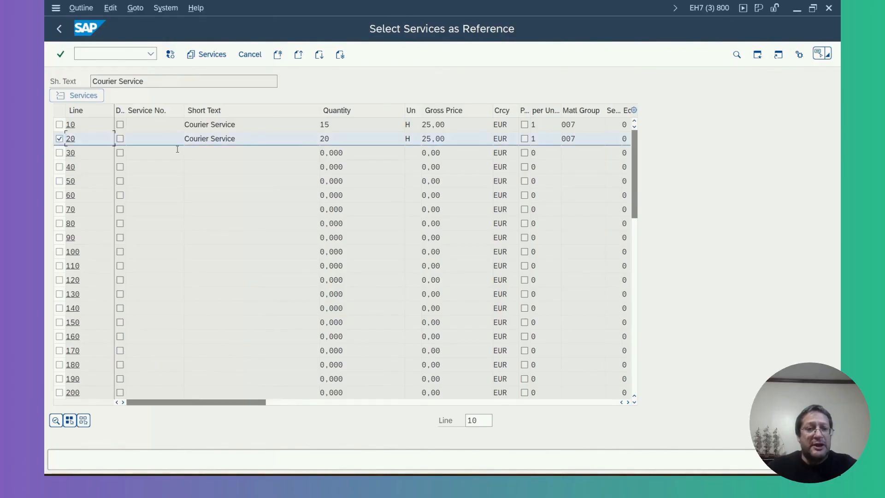
left_click(211, 55)
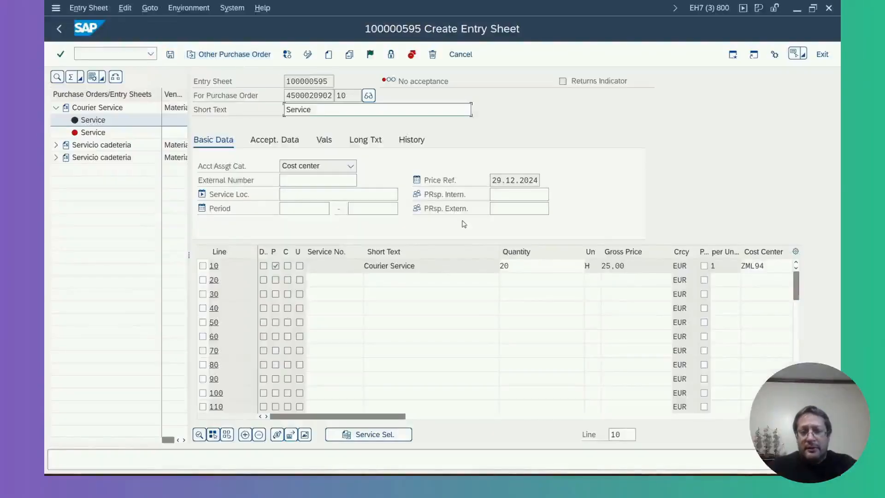
Compare the entry sheet line's quantity with service line 20 in the purchase order session, and return to the entry sheet
left_click(526, 266)
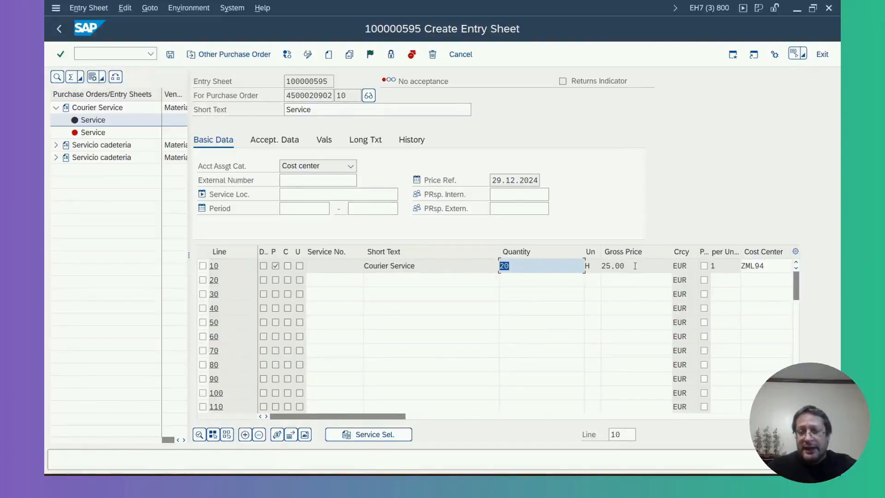
key("alt+Tab")
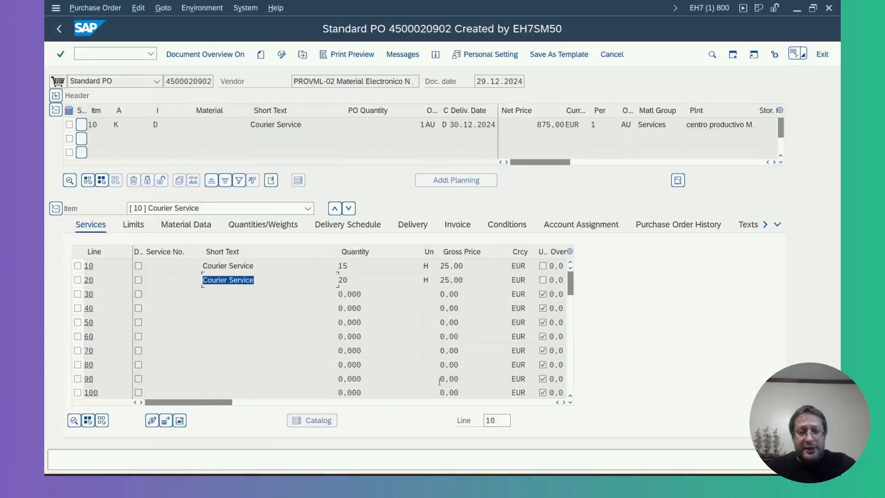
key("Tab")
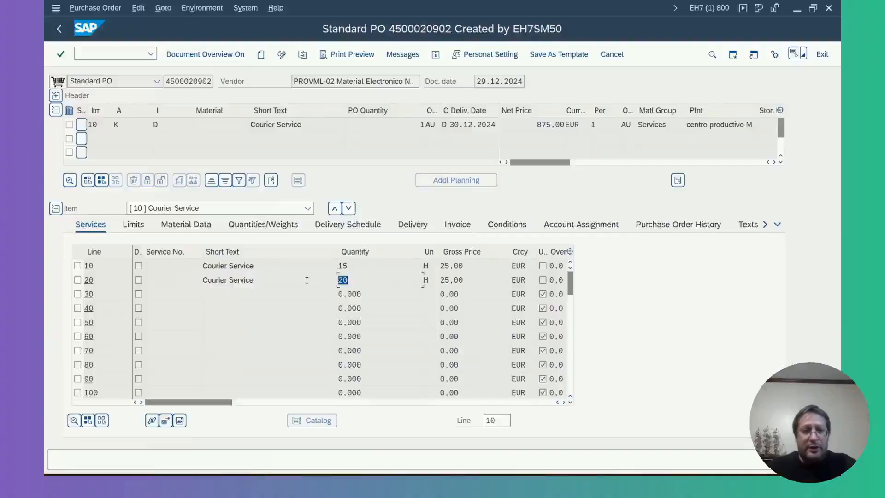
double_click(181, 81)
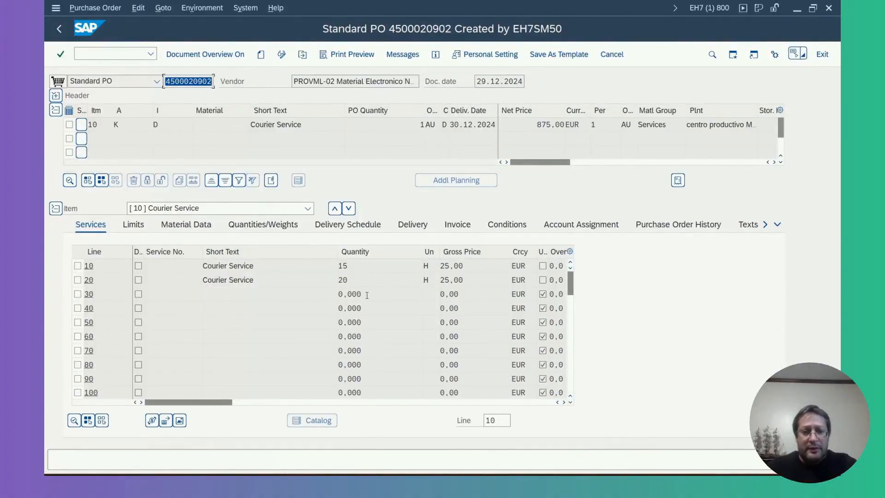
double_click(362, 279)
key("alt+Tab")
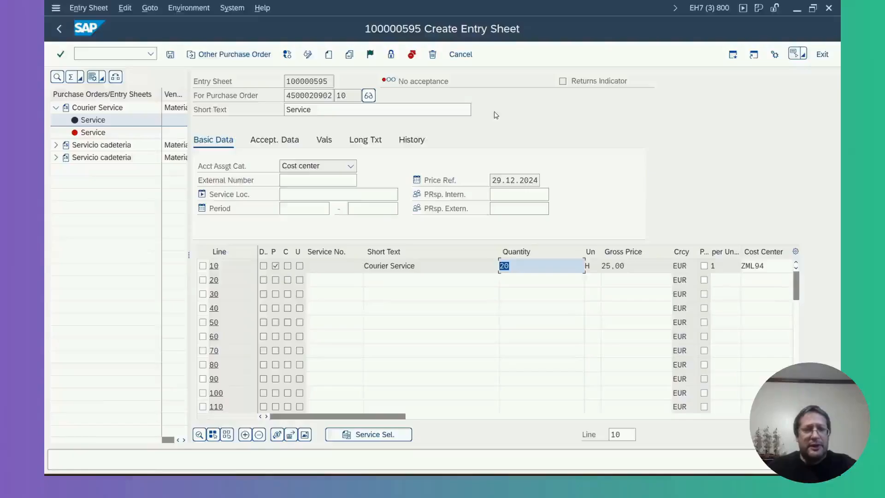
Set the entry sheet to accepted, try to save it, and dismiss the posting period error
left_click(370, 55)
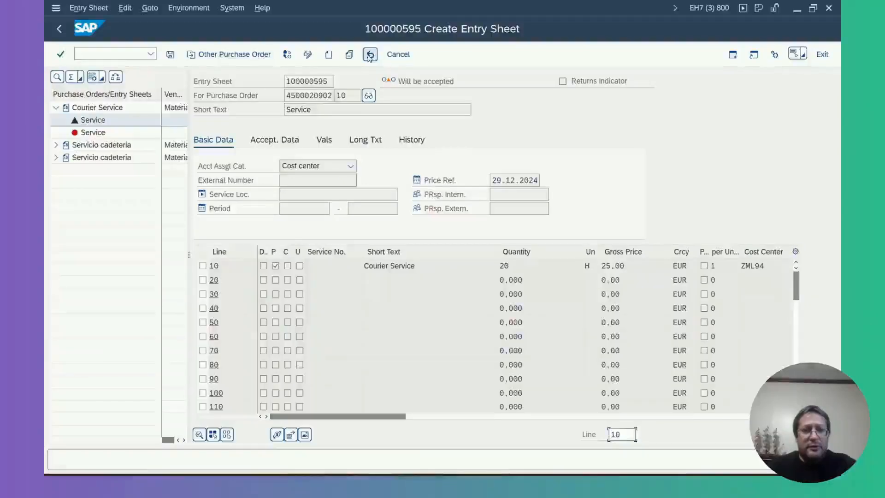
left_click(170, 55)
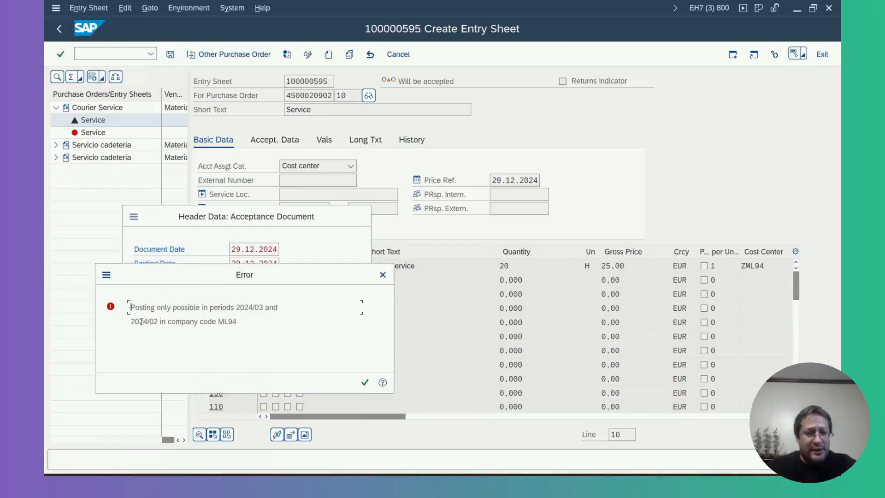
left_click(364, 383)
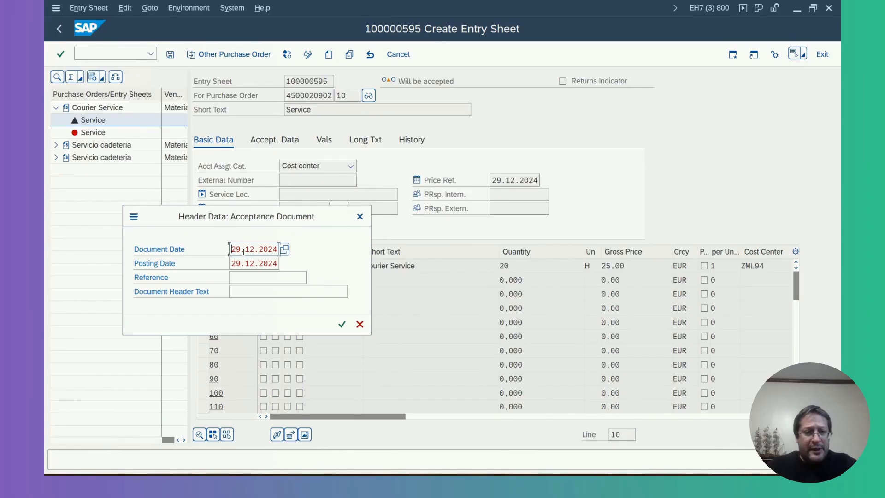
Set the acceptance document's document date and posting date to 29.03.2024
left_click_drag(244, 251, 257, 251)
type("03")
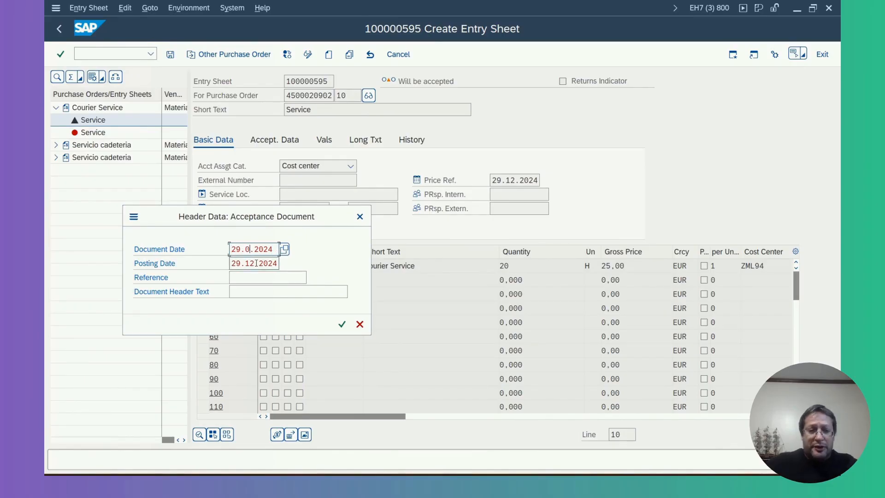
type(".2")
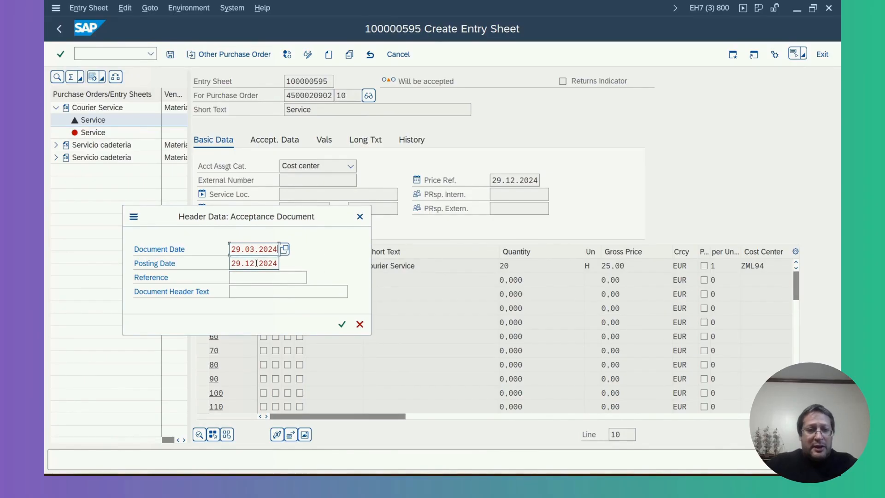
left_click_drag(245, 263, 294, 270)
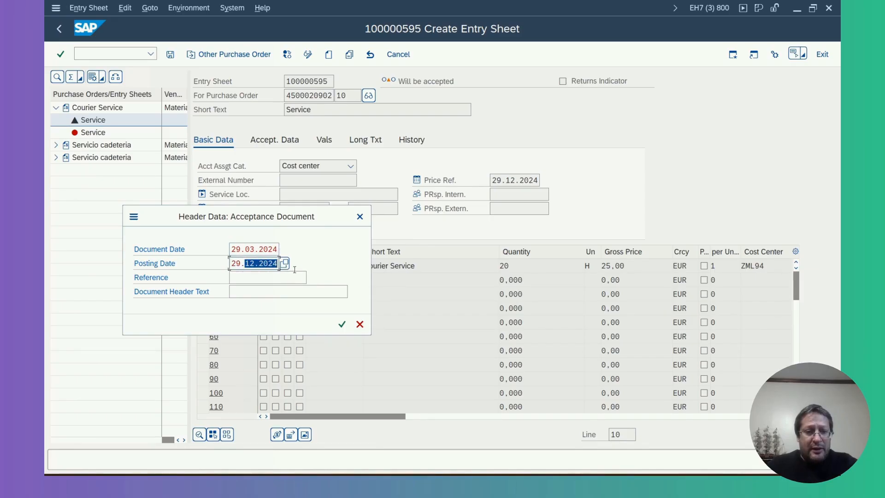
type("03.2024")
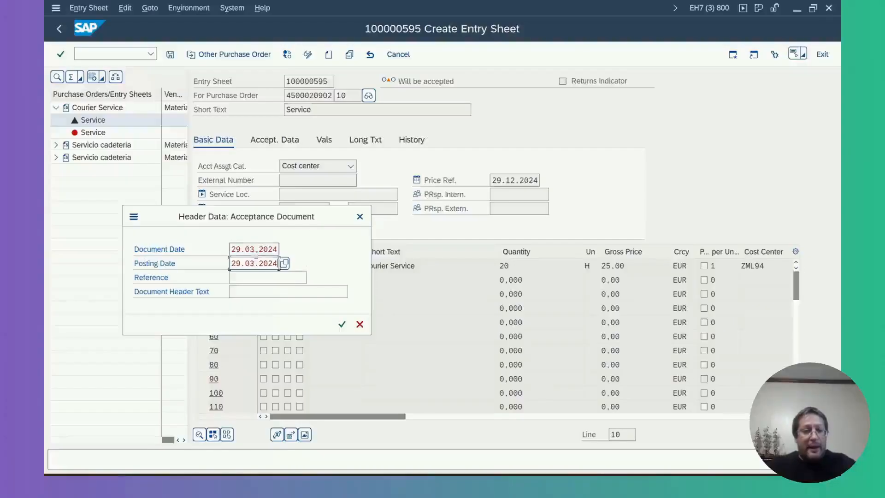
left_click_drag(336, 207, 457, 180)
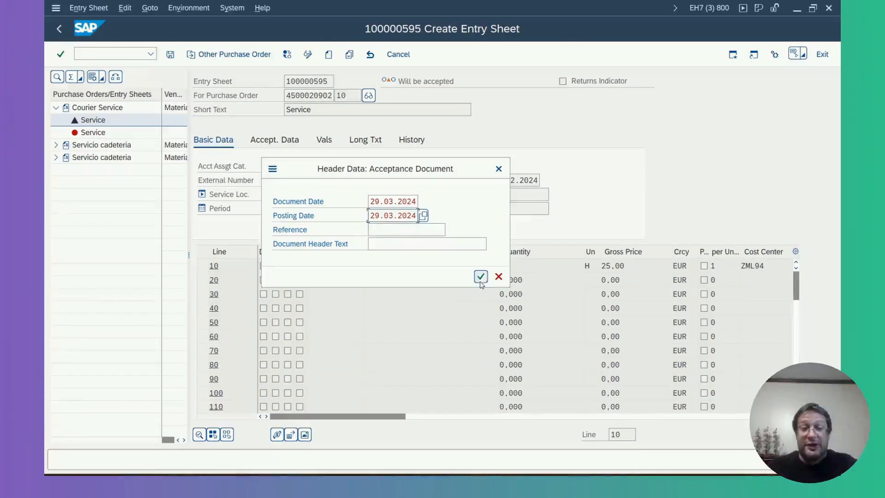
Check and confirm the acceptance document dates, and save the entry sheet without acceptance
double_click(372, 202)
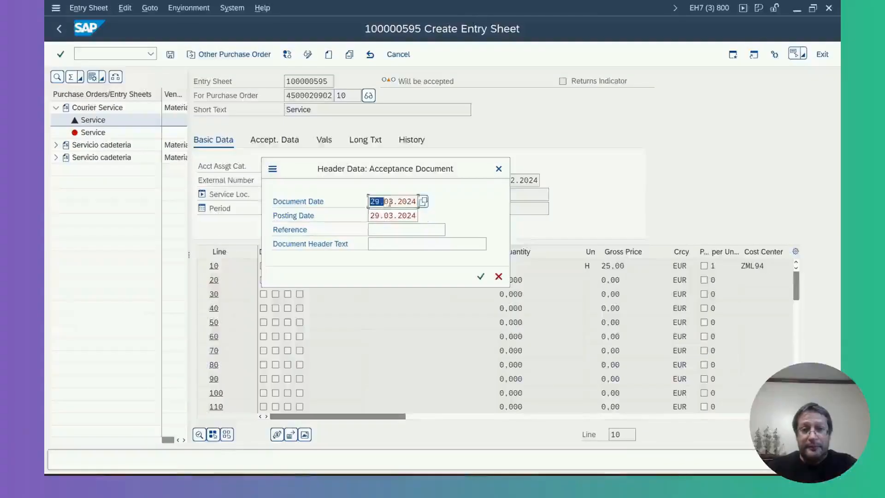
double_click(374, 216)
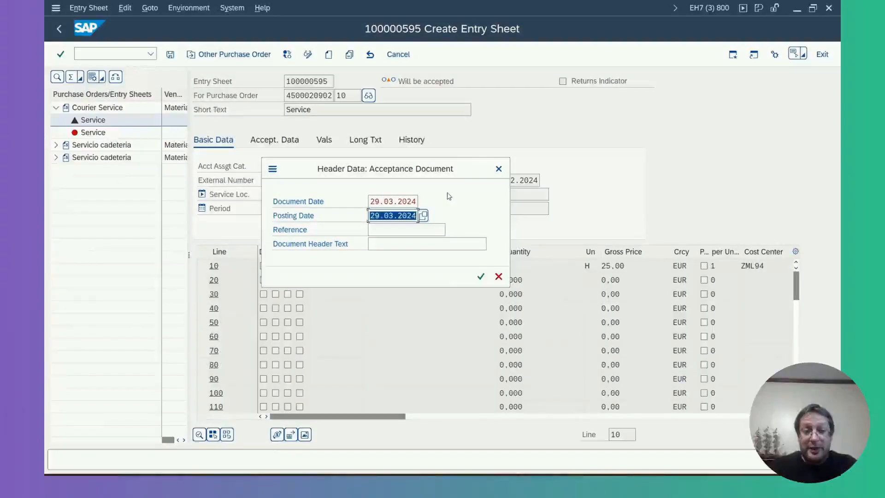
left_click(481, 277)
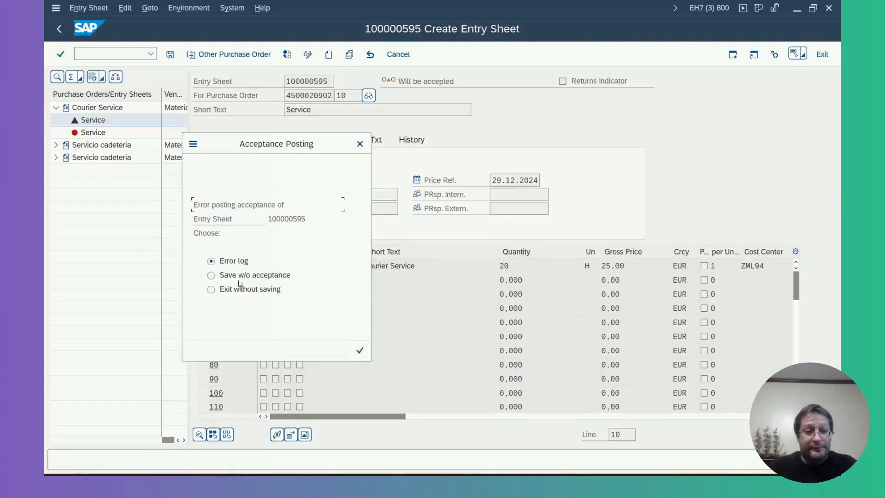
left_click(211, 276)
left_click(359, 350)
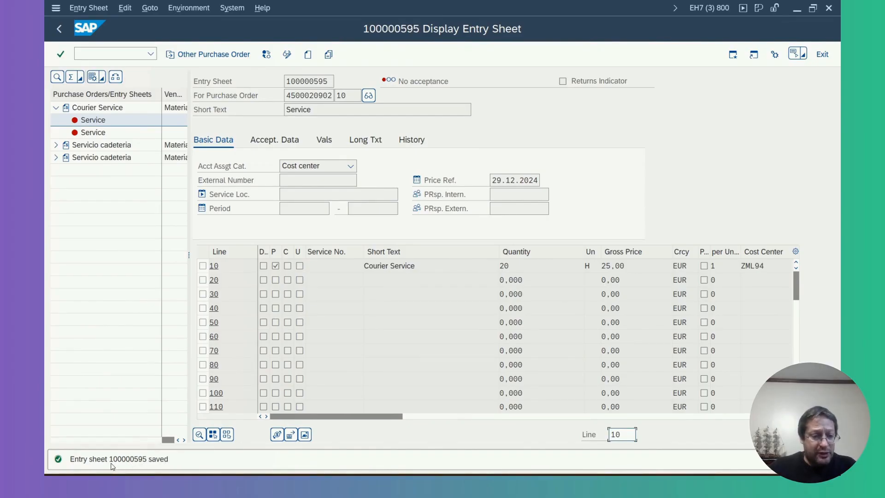
Switch to the purchase order session and reload the same purchase order
mouse_move(570, 481)
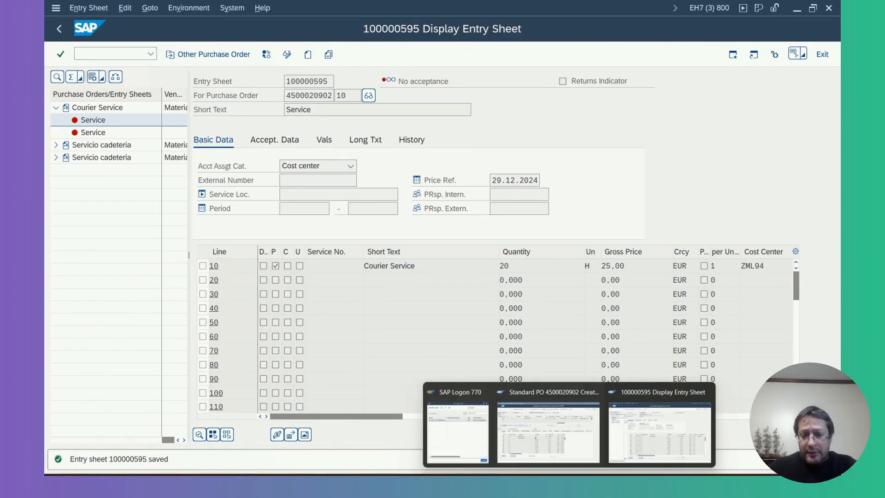
left_click(561, 438)
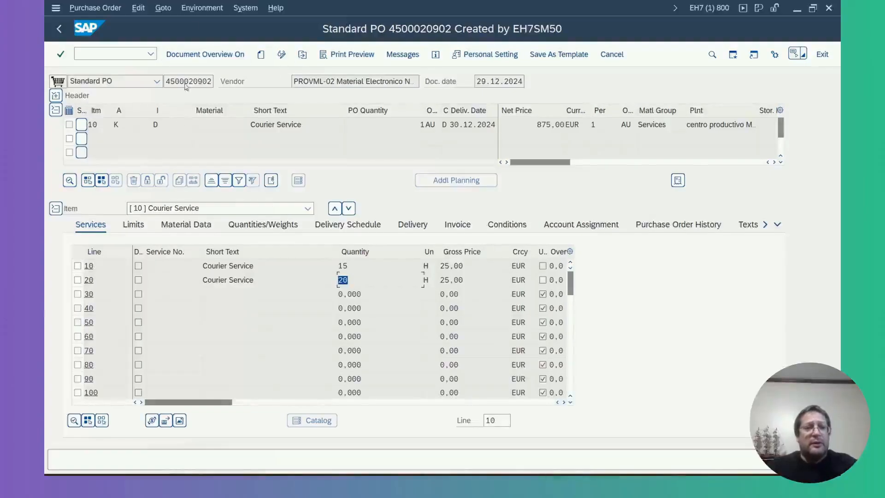
double_click(167, 82)
key("ctrl+c")
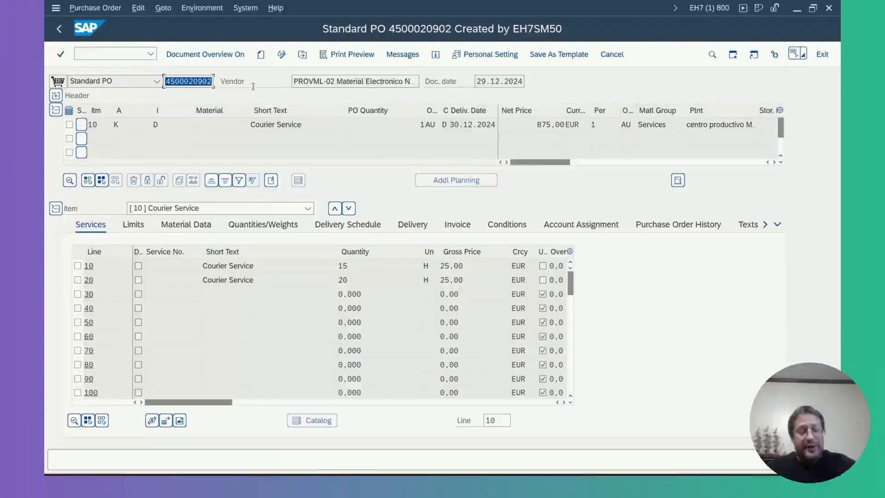
left_click(303, 54)
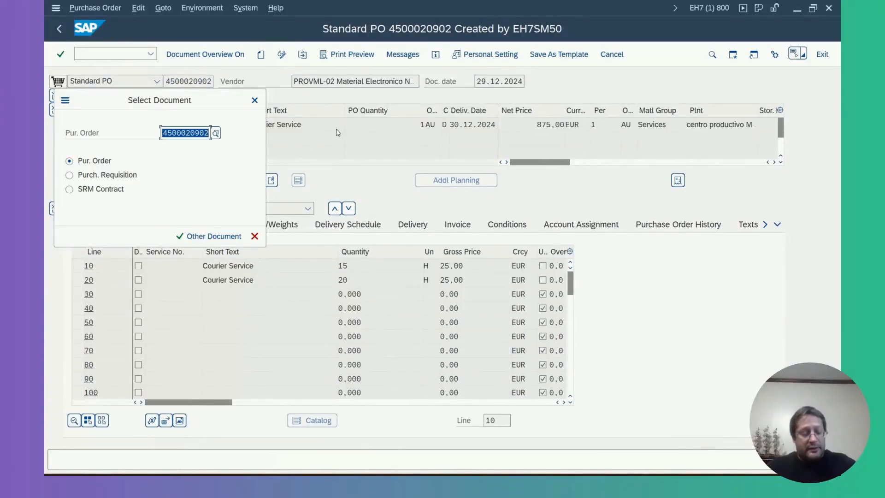
key("ctrl+v")
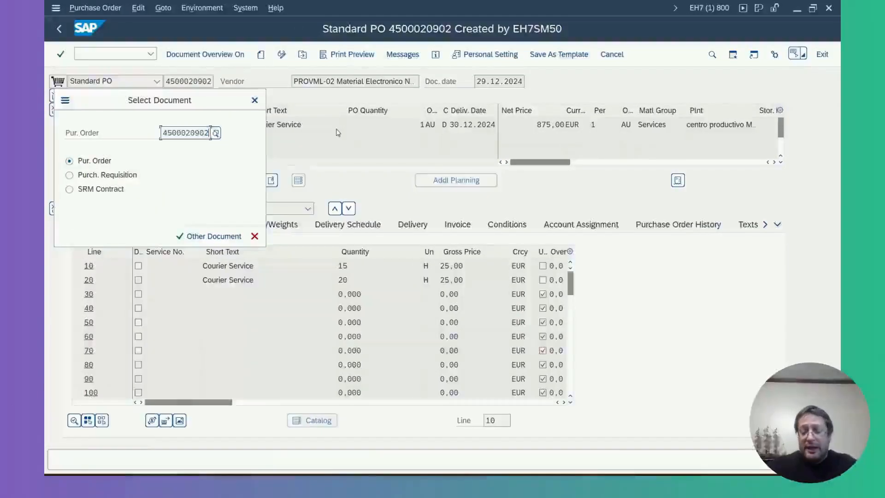
key("Return")
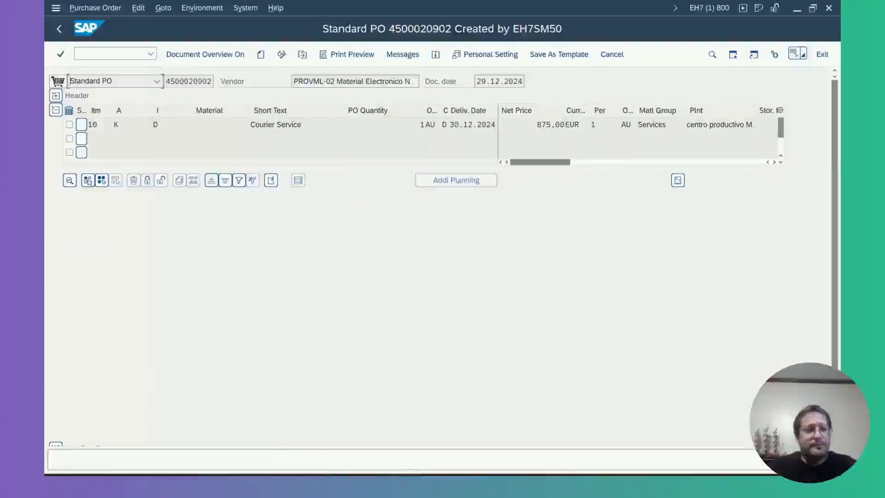
View the purchase order's header conditions, and expand the item overview and the item detail
left_click(55, 110)
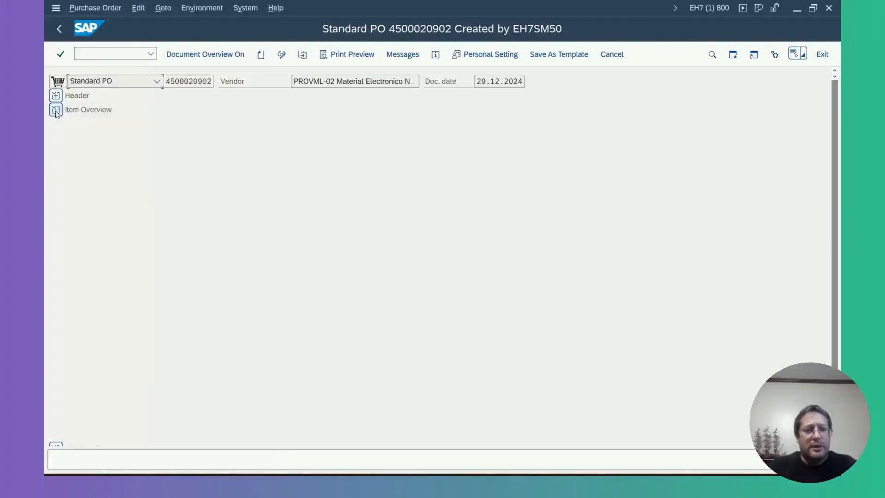
left_click(56, 95)
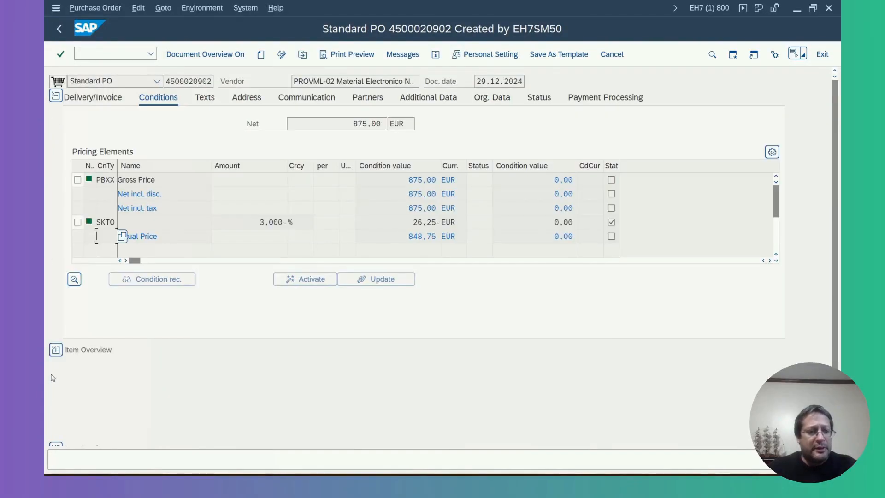
left_click(55, 350)
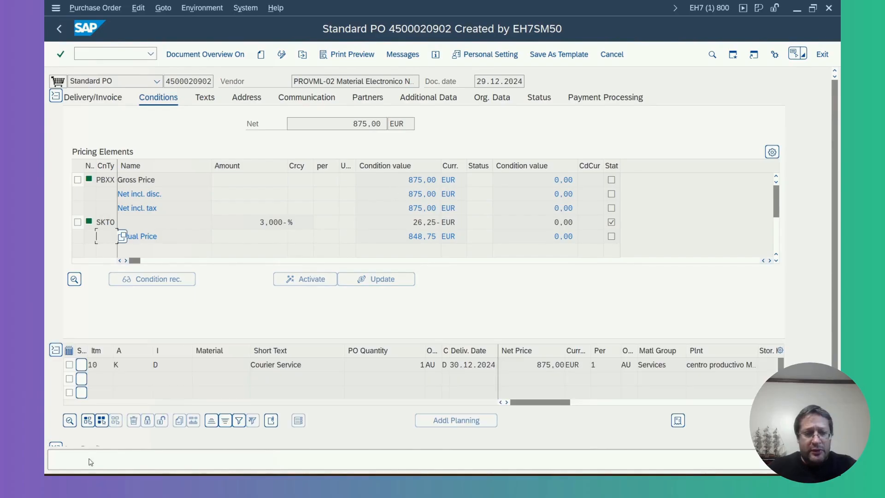
left_click_drag(832, 191, 832, 264)
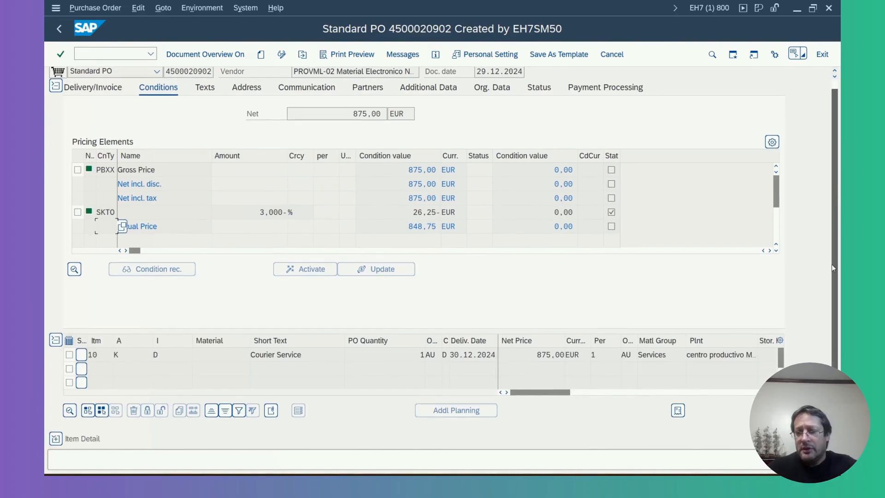
left_click(55, 438)
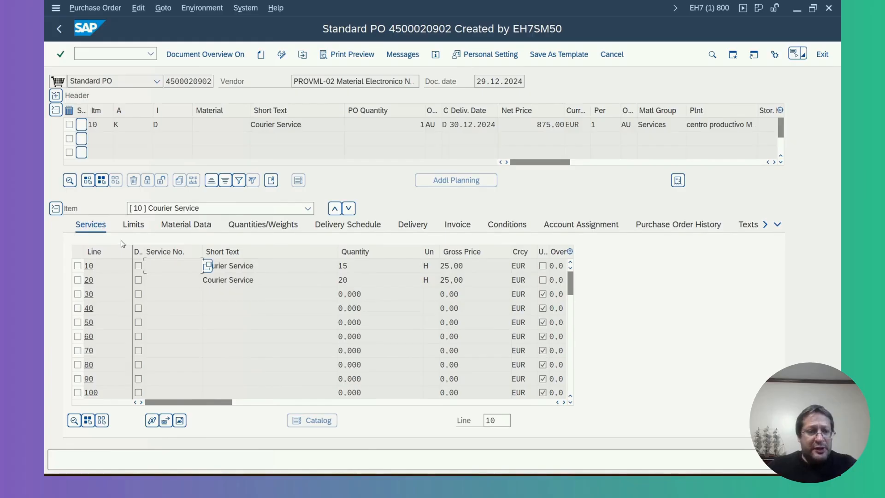
Recheck the short texts of both service lines and item 10, and open the item's purchase order history
left_click_drag(279, 264, 203, 265)
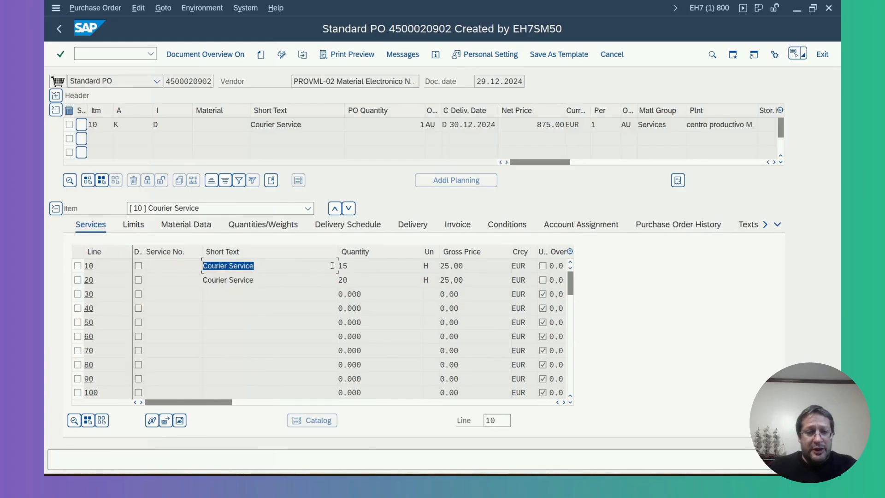
left_click_drag(295, 281, 219, 289)
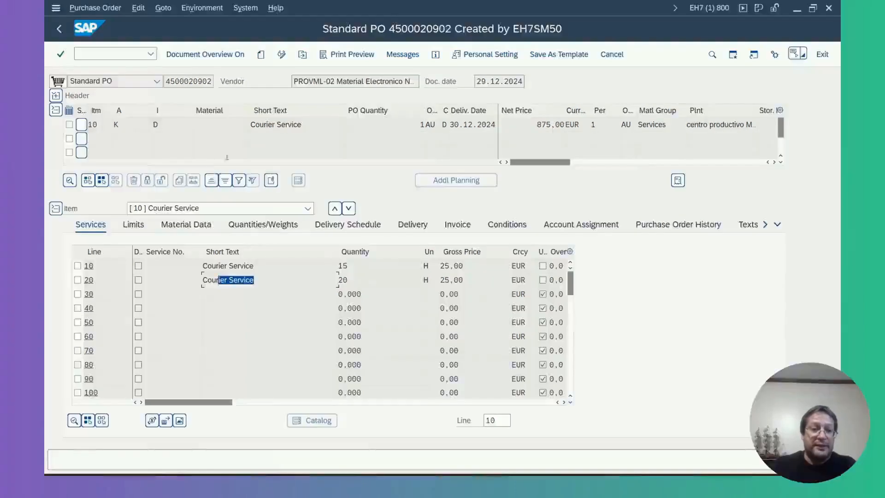
left_click_drag(311, 125, 250, 126)
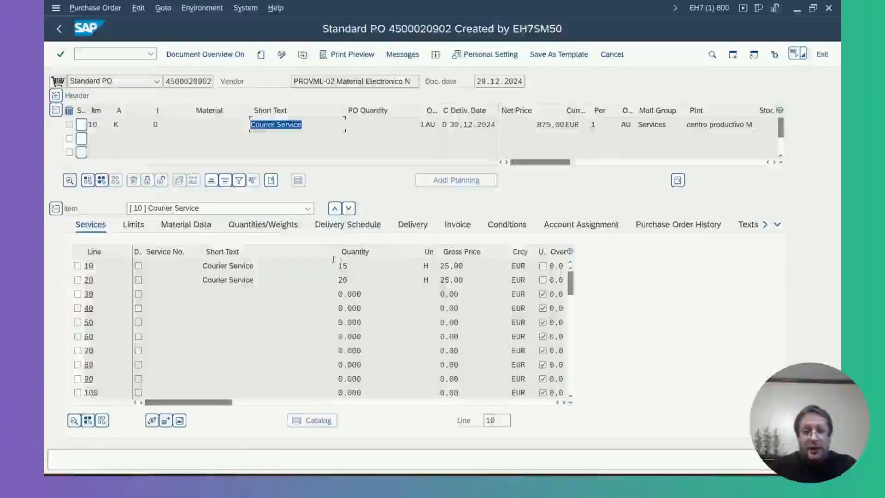
left_click(674, 227)
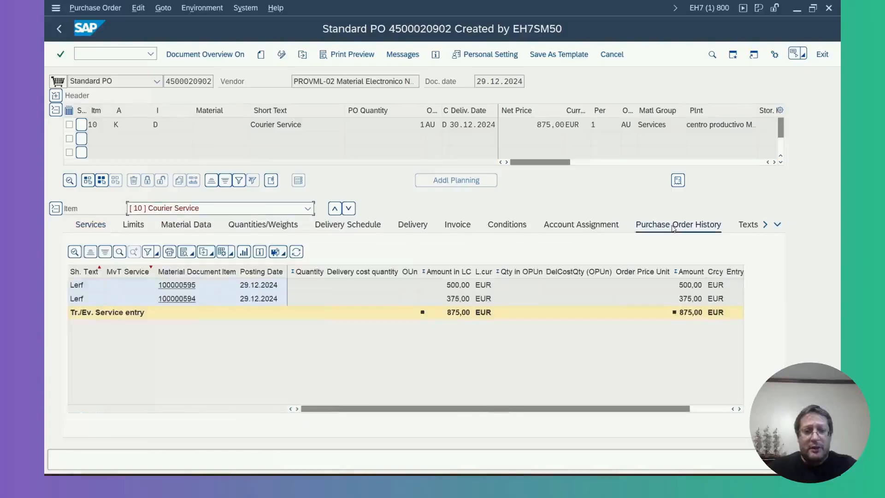